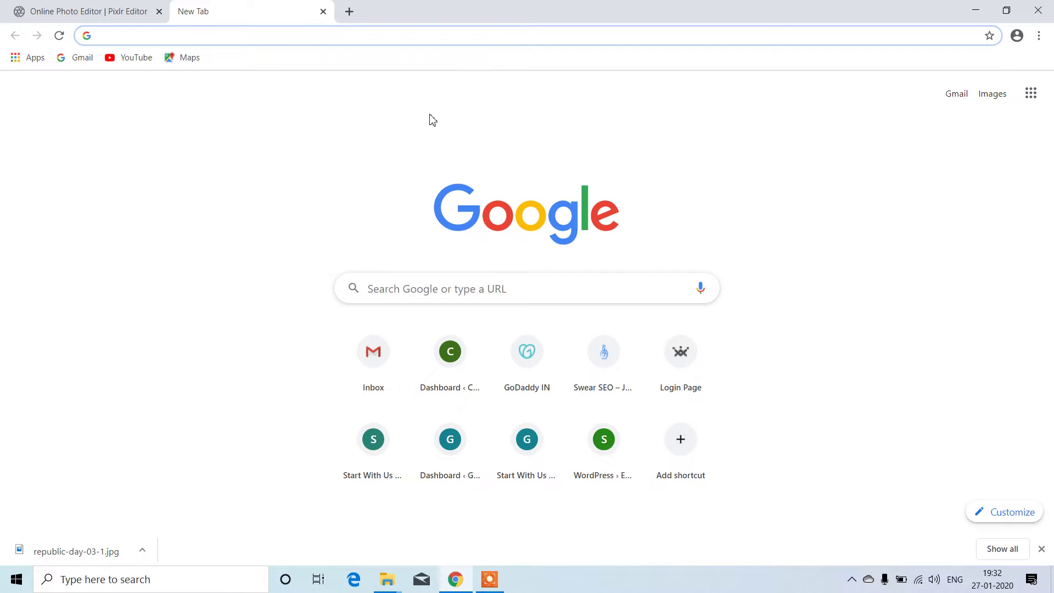
# Search Google for 'awesome screenshot chrome' by accepting the address-bar completion of 'Awesome'.
pyautogui.write('Awesome')
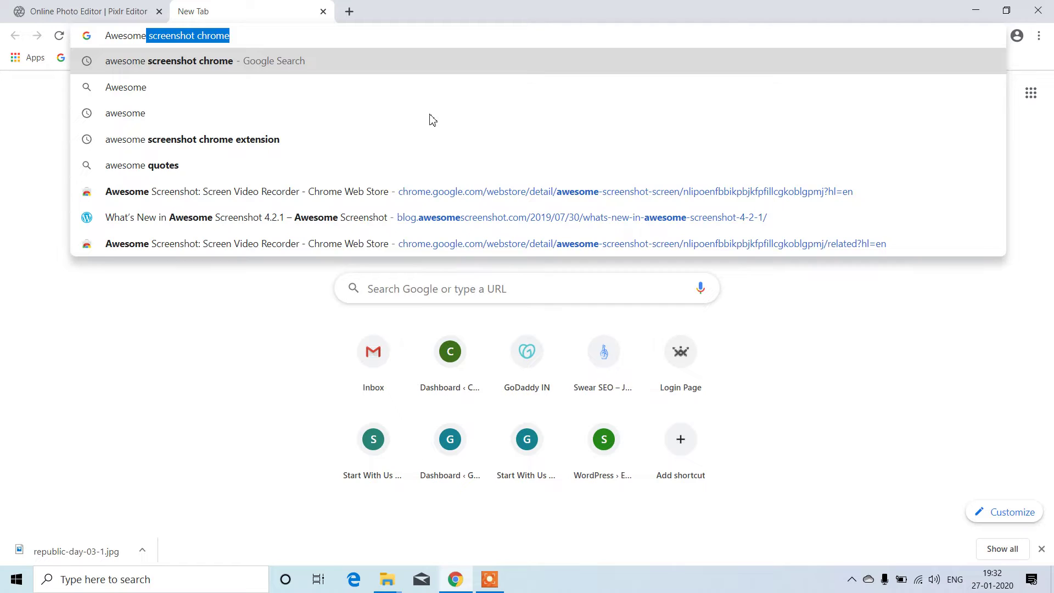
pyautogui.press('Right')
pyautogui.press('Return')
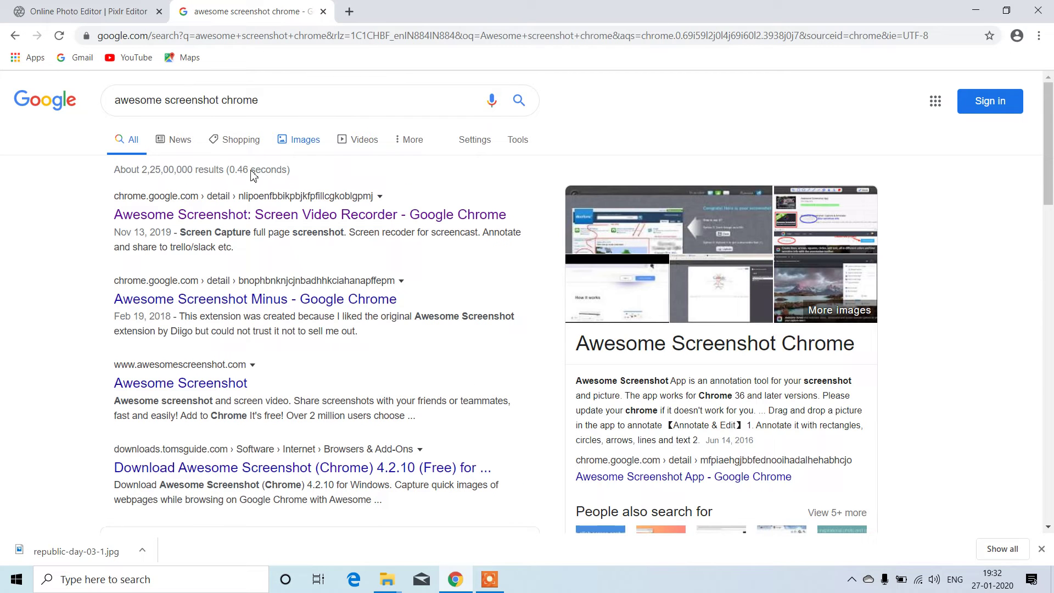
# Install the Awesome Screenshot: Screen Video Recorder extension from its Chrome Web Store listing.
pyautogui.click(254, 219)
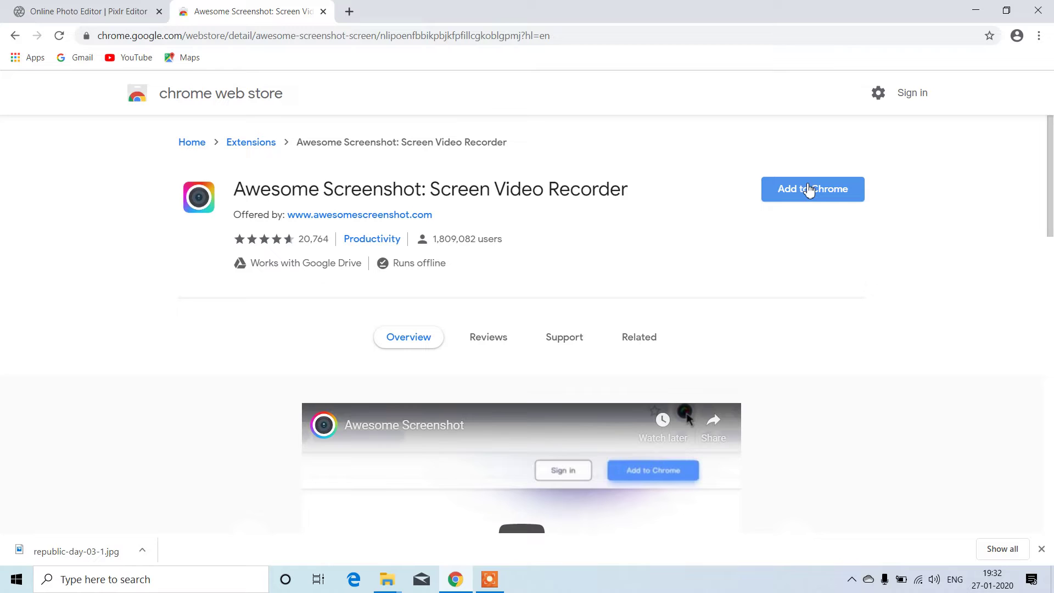
pyautogui.click(813, 192)
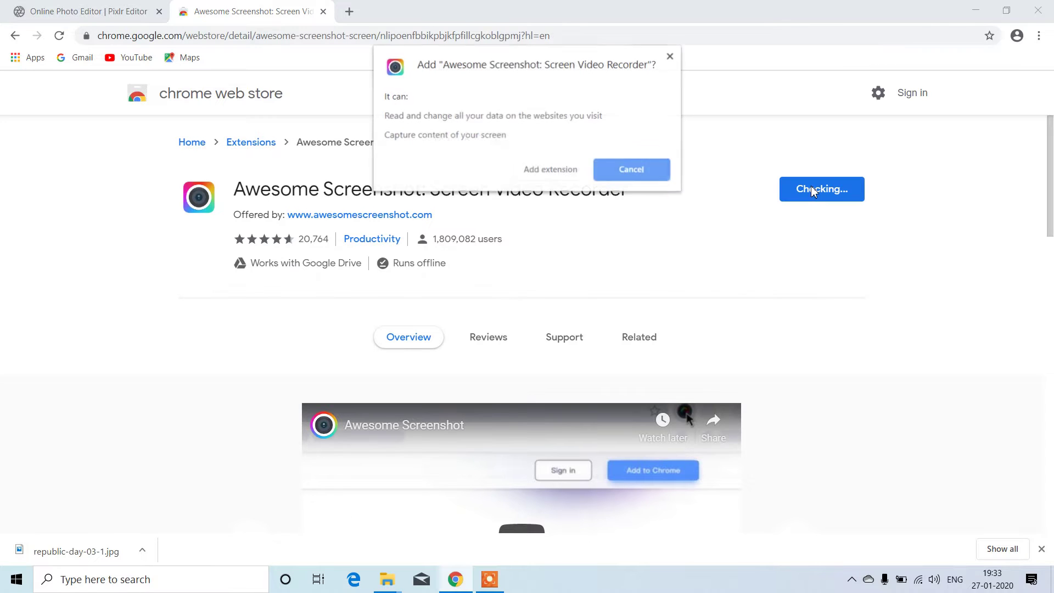
pyautogui.click(549, 169)
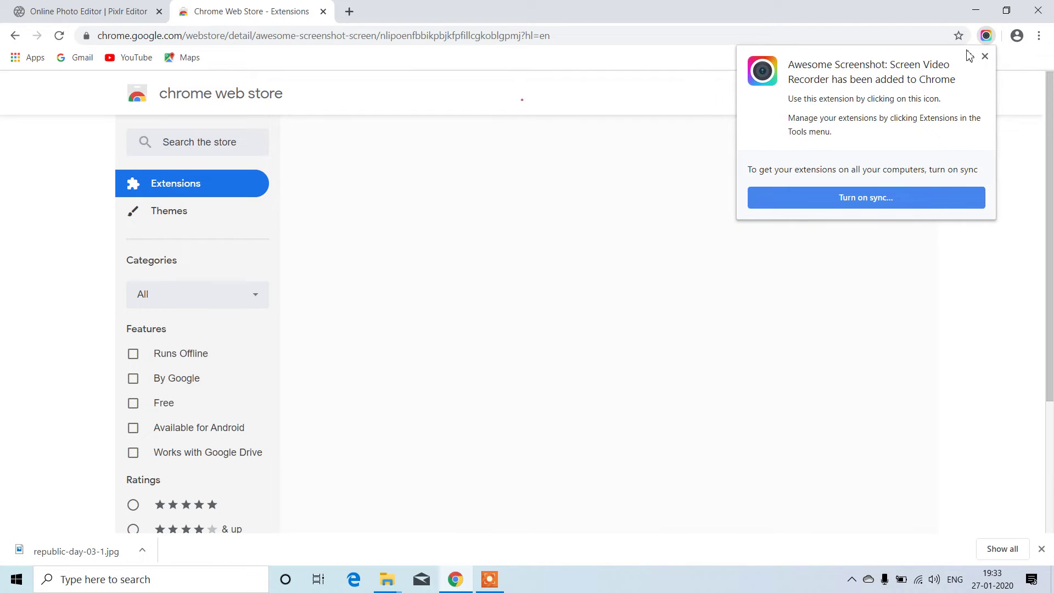
pyautogui.click(985, 57)
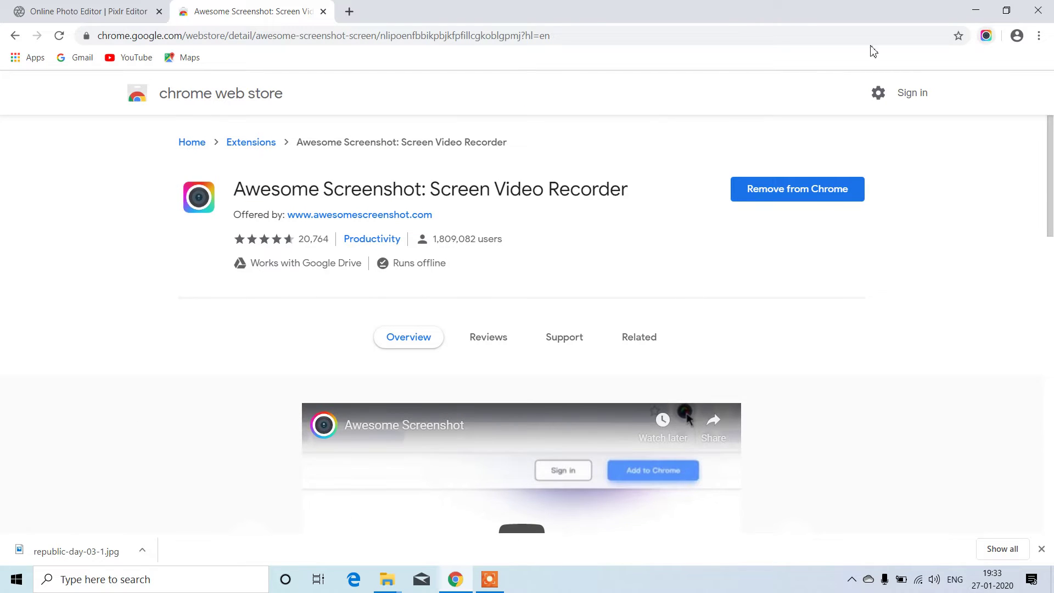
# Open an empty new tab, then switch back to the Pixlr Editor tab with republic-day-03-1.
pyautogui.click(350, 11)
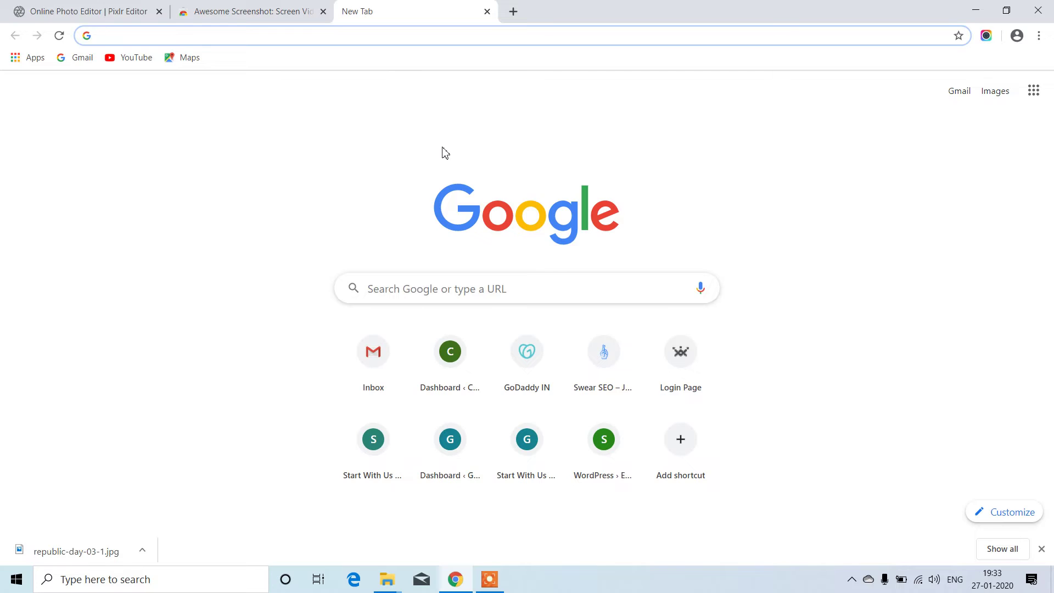
pyautogui.write('cli')
pyautogui.press('BackSpace')
pyautogui.press('BackSpace')
pyautogui.press('BackSpace')
pyautogui.click(30, 9)
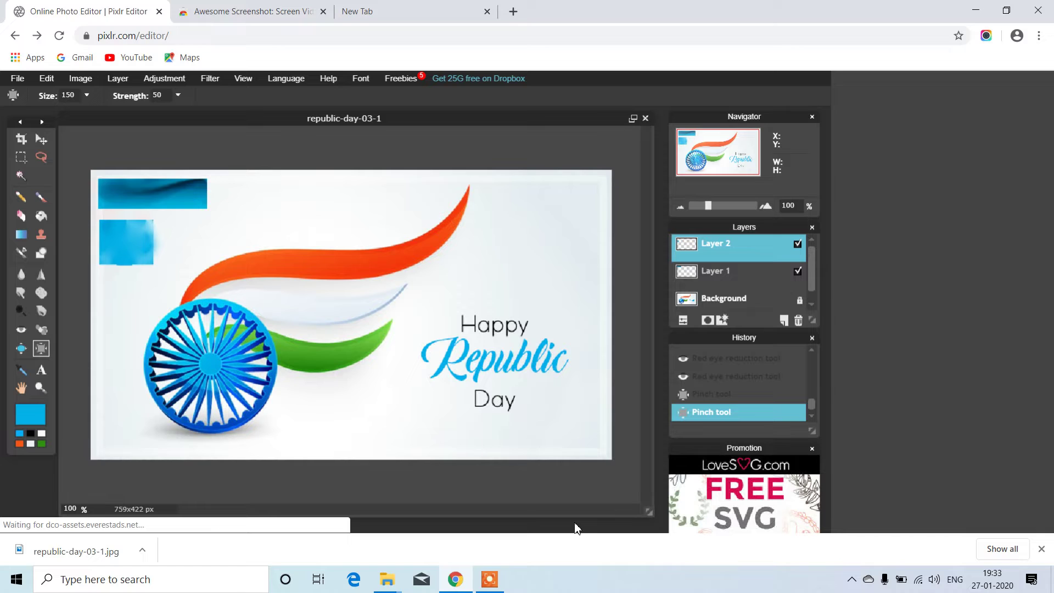
# Capture the visible part of the Pixlr Editor page with the Awesome Screenshot toolbar icon.
pyautogui.click(986, 36)
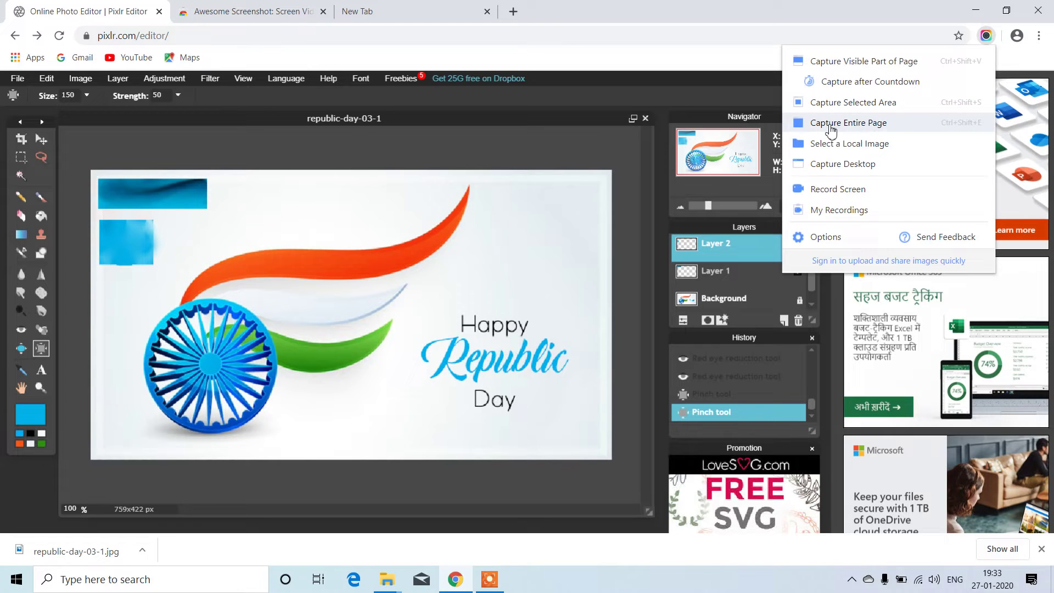
pyautogui.click(856, 62)
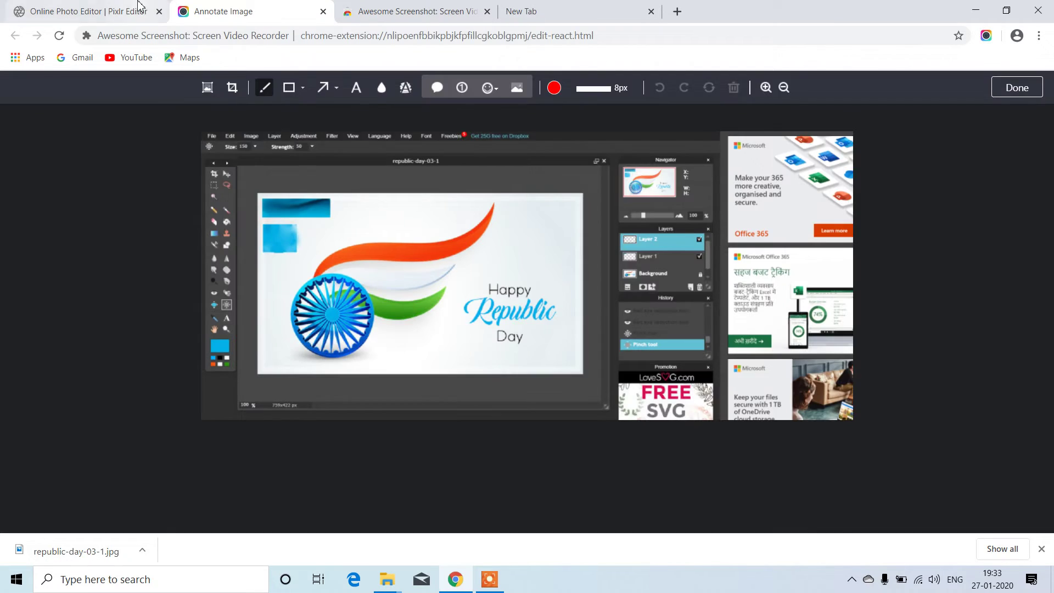
pyautogui.click(137, 9)
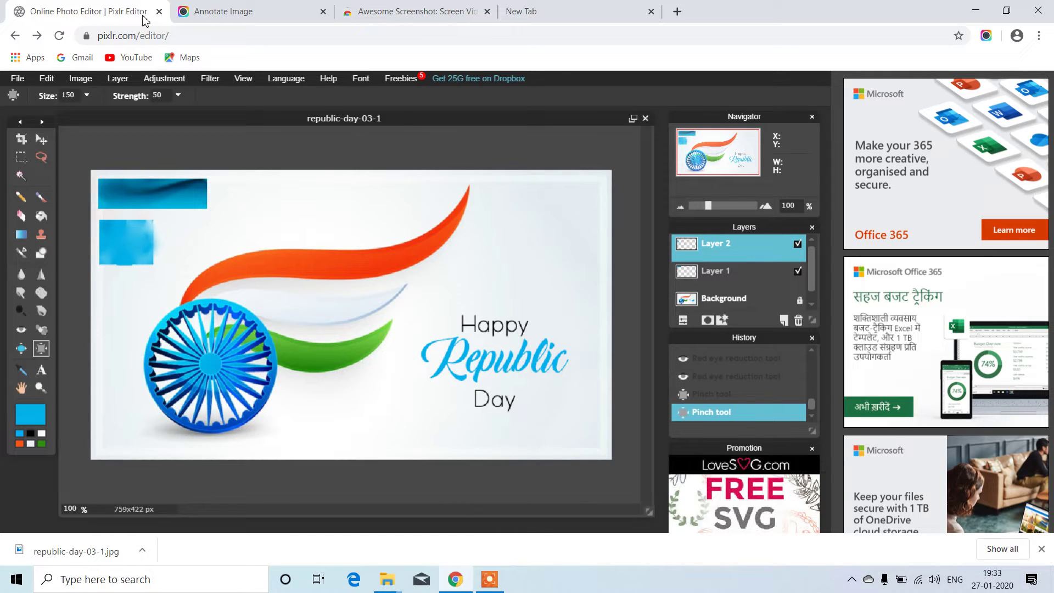
pyautogui.click(242, 10)
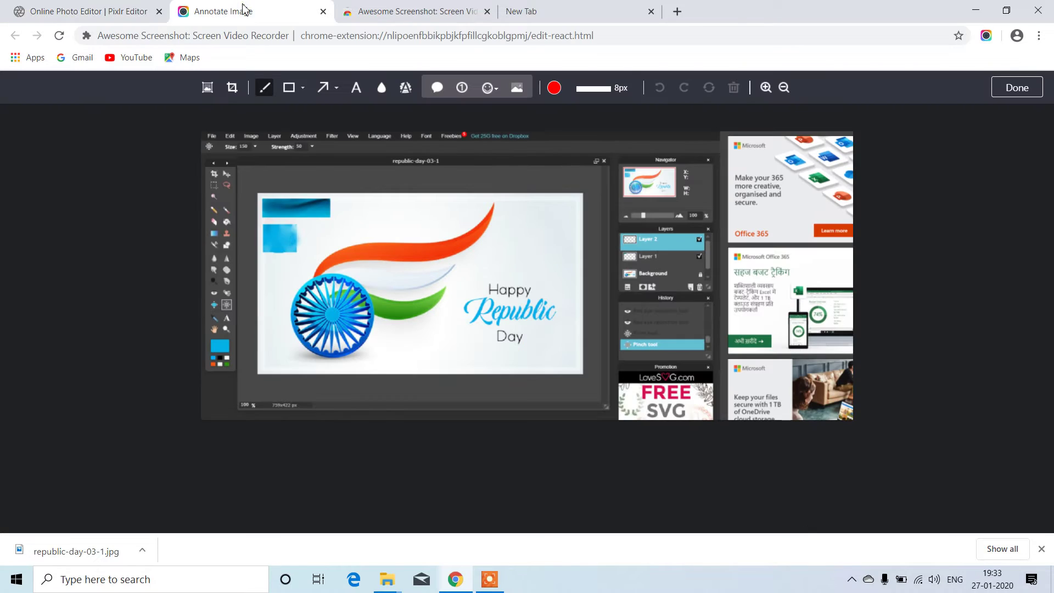
# Add the text 'vchgfjhhkjh' above the orange swoosh and a red arrow pointing at the blue wheel.
pyautogui.click(356, 97)
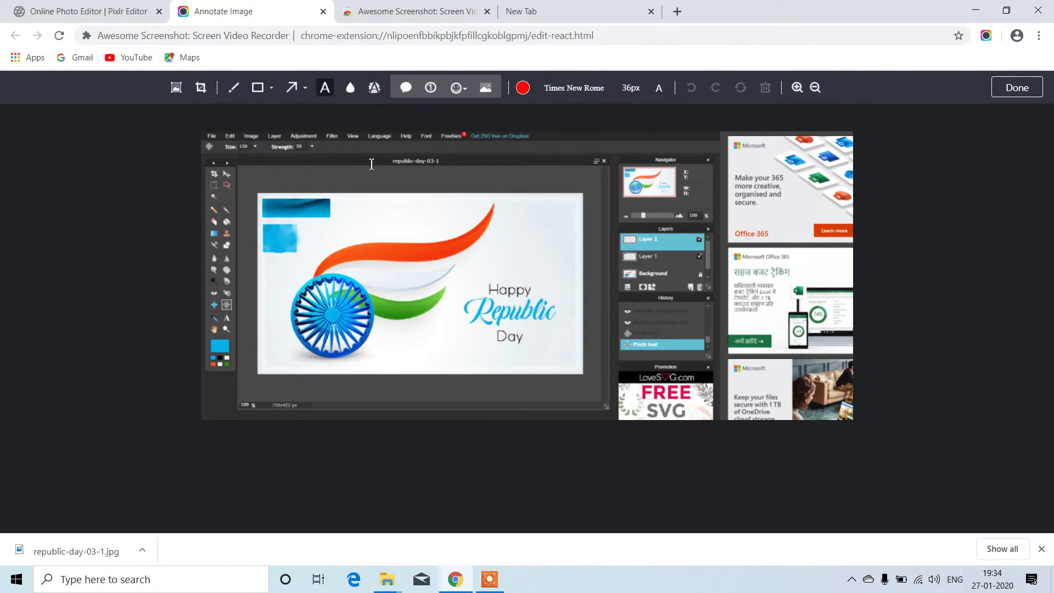
pyautogui.click(468, 215)
pyautogui.write('vchgfjhhkjh')
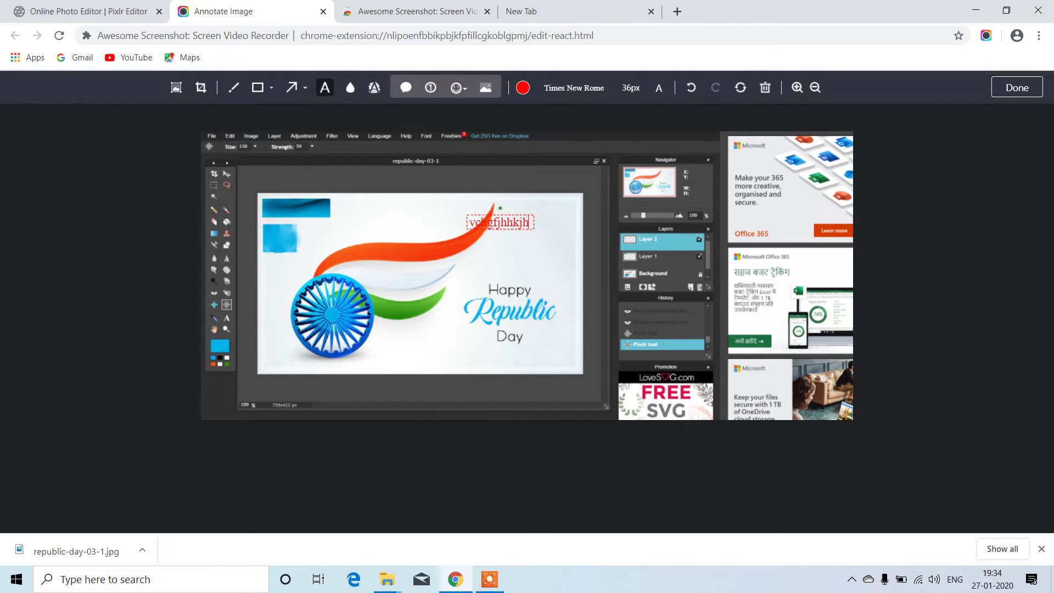
pyautogui.click(292, 89)
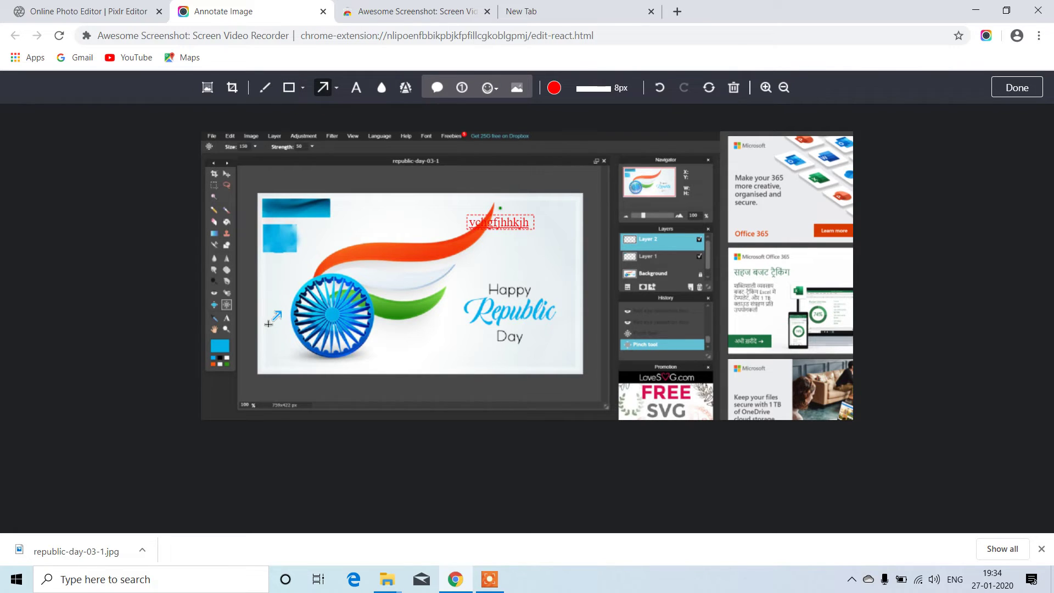
pyautogui.moveTo(269, 324); pyautogui.dragTo(297, 289)
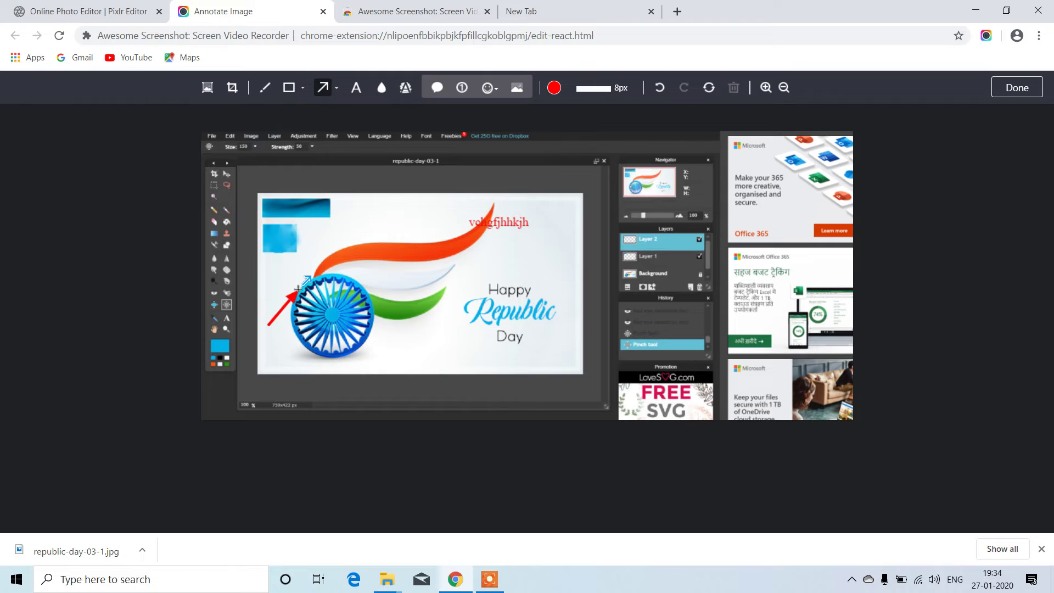
# Draw a red rectangle framing 'Happy Republic Day'.
pyautogui.click(303, 91)
pyautogui.click(289, 105)
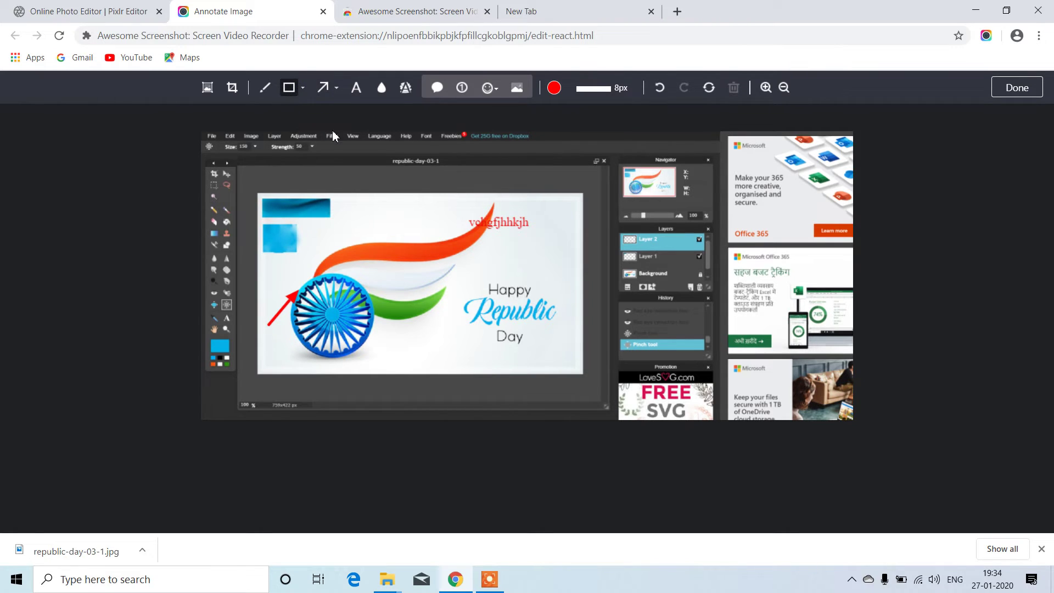
pyautogui.moveTo(462, 279); pyautogui.dragTo(479, 289)
pyautogui.moveTo(527, 329); pyautogui.dragTo(569, 367)
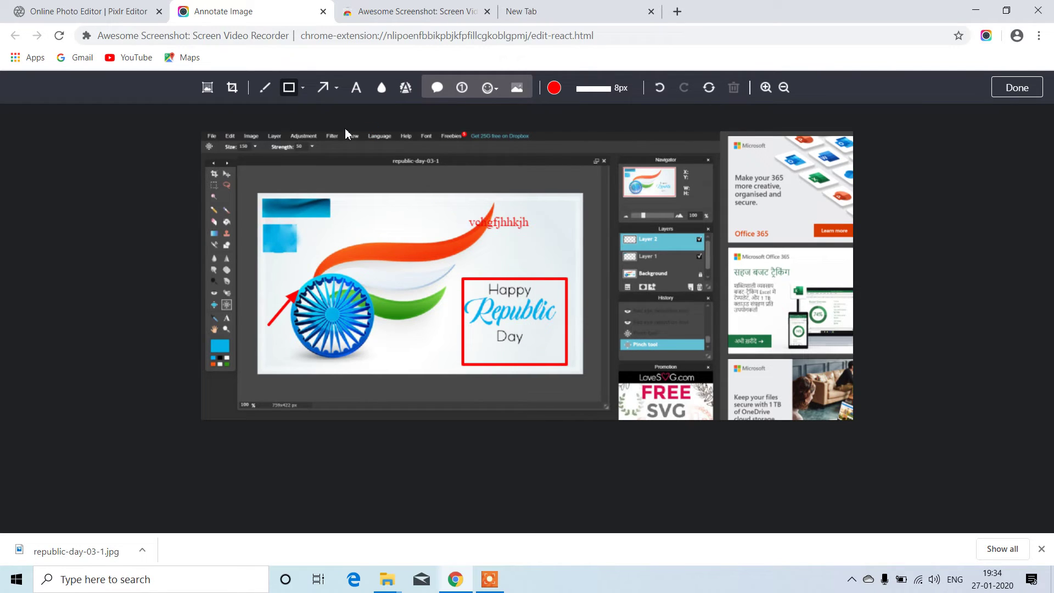
# Scribble a red freehand loop across the top of the image.
pyautogui.click(265, 89)
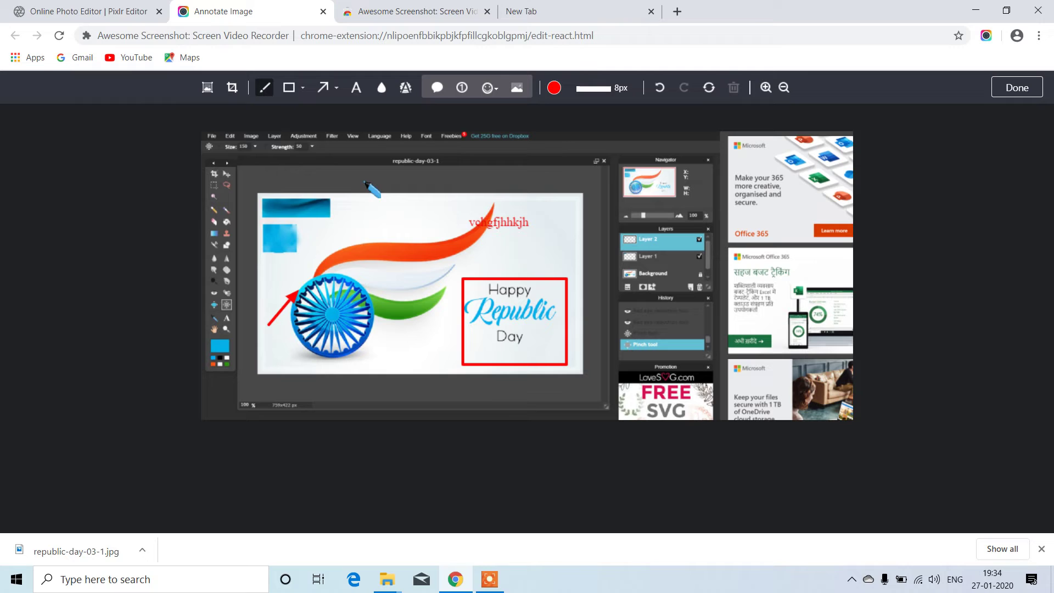
pyautogui.moveTo(349, 216)
pyautogui.mouseDown()
pyautogui.moveTo(556, 244)
pyautogui.moveTo(448, 251)
pyautogui.moveTo(348, 211)
pyautogui.mouseUp()
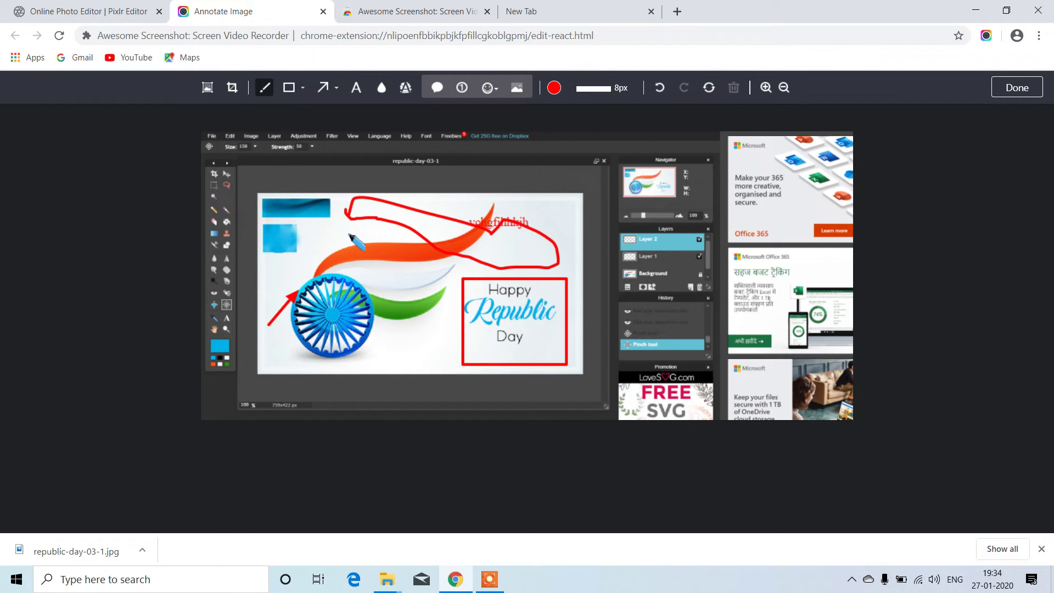
pyautogui.click(233, 91)
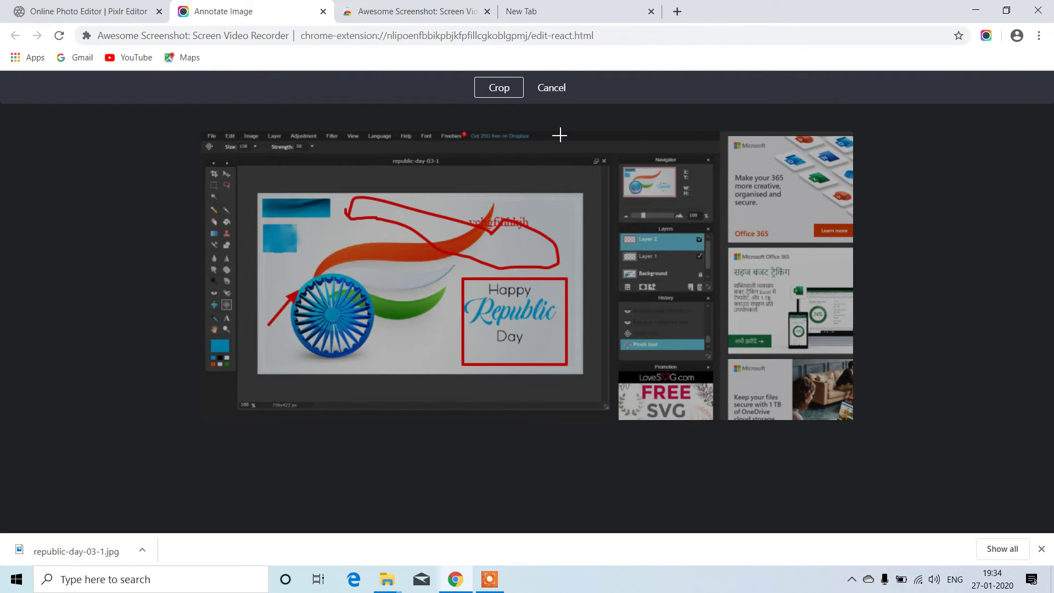
# Crop the capture to the Pixlr Editor window at 1546 × 854, removing the Microsoft ad column.
pyautogui.click(496, 88)
pyautogui.click(232, 88)
pyautogui.moveTo(680, 373); pyautogui.dragTo(198, 139)
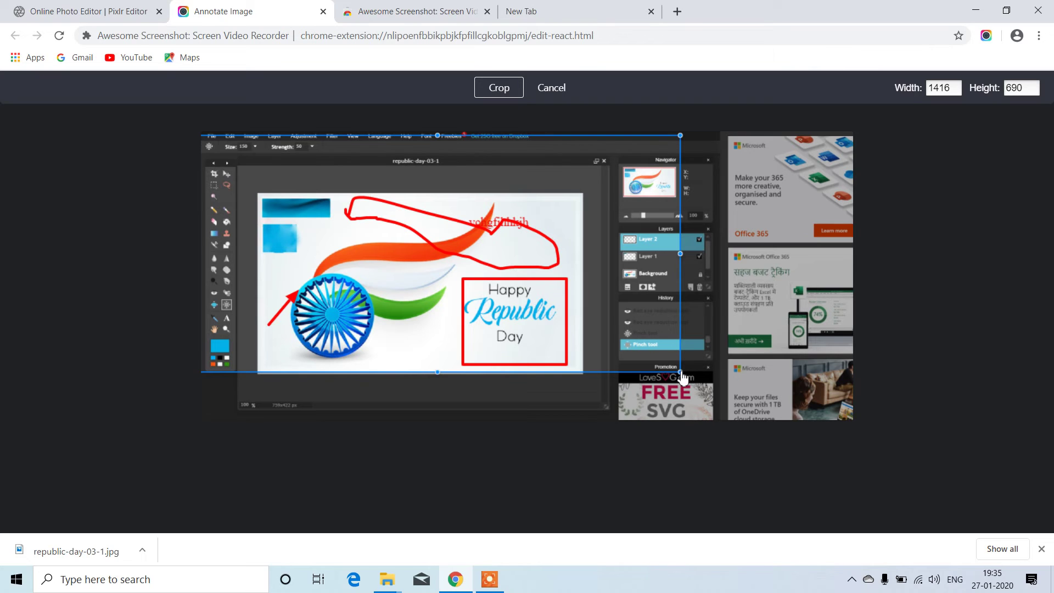
pyautogui.moveTo(681, 375); pyautogui.dragTo(726, 428)
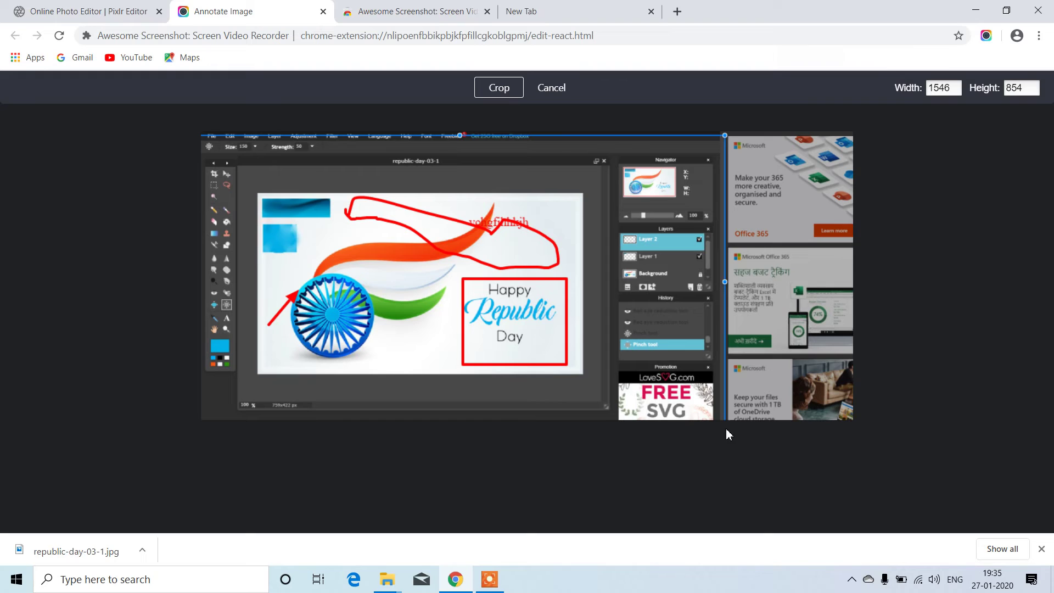
pyautogui.moveTo(472, 214); pyautogui.dragTo(469, 207)
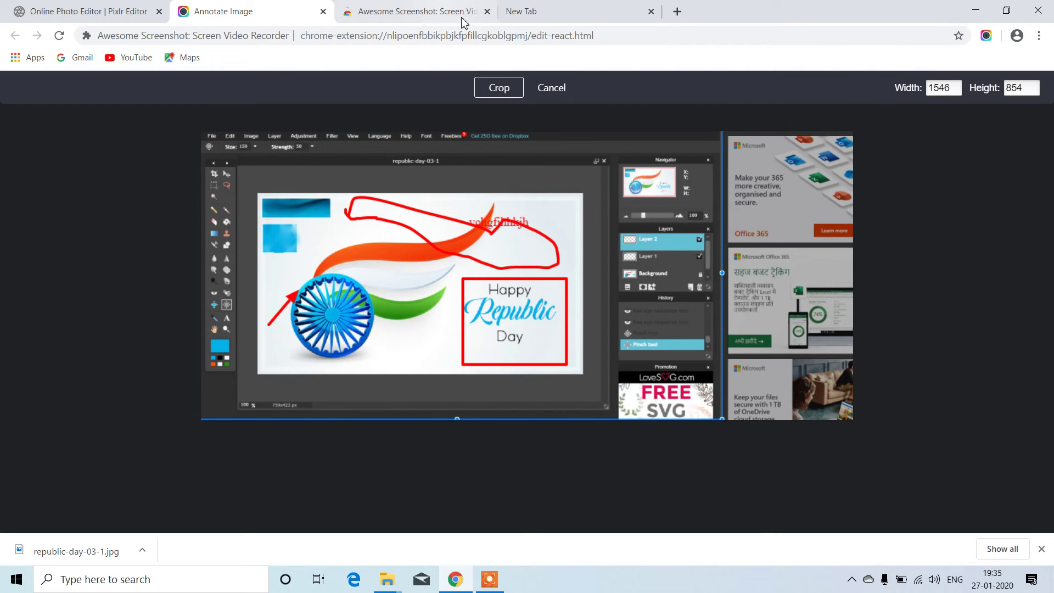
pyautogui.click(499, 88)
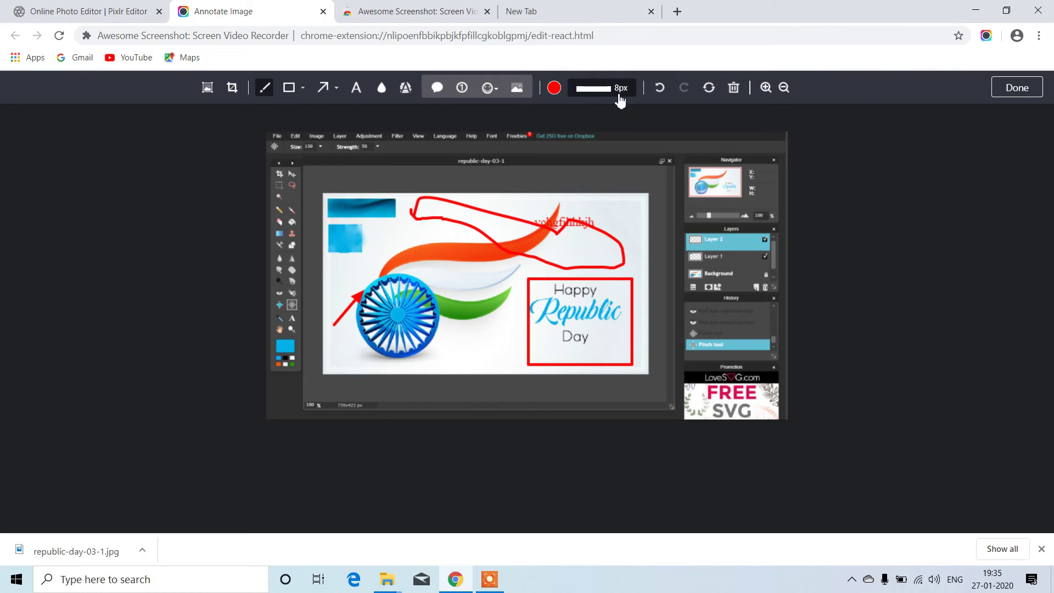
# Pick the light grey swatch from the colour palette as the annotation colour.
pyautogui.click(555, 88)
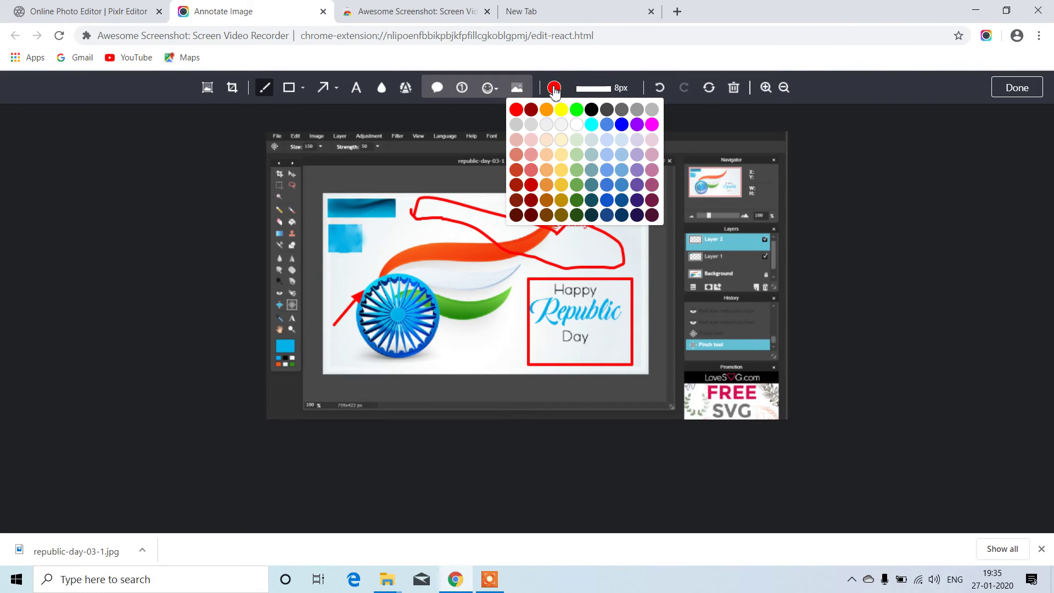
pyautogui.click(581, 204)
pyautogui.click(554, 89)
pyautogui.click(516, 125)
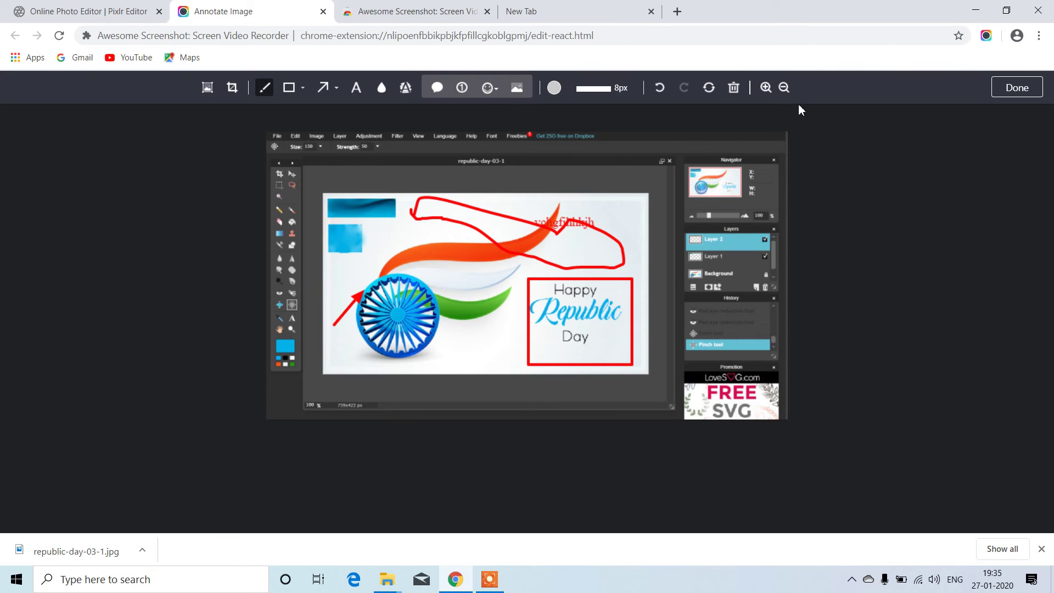
# Download the edited capture as the PNG 'Online Photo Editor Pixlr Editor' into Downloads.
pyautogui.click(1020, 88)
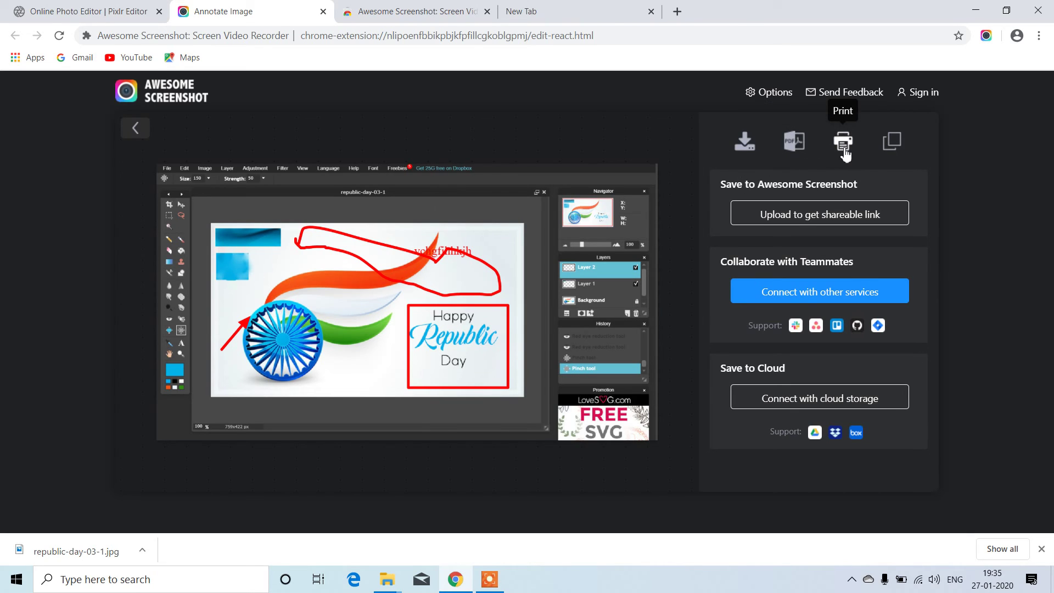
pyautogui.click(745, 144)
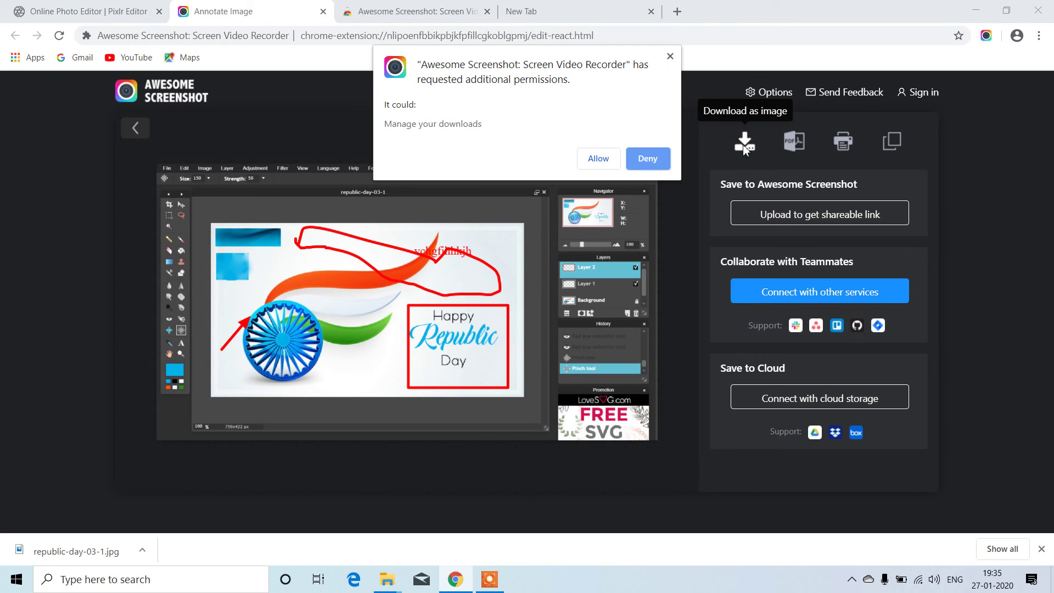
pyautogui.click(598, 159)
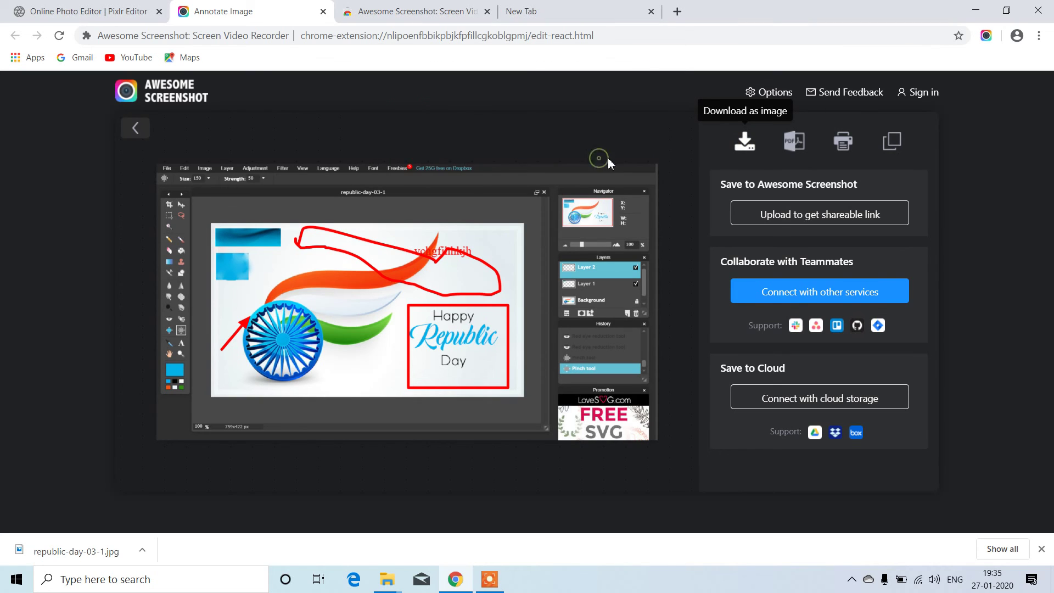
pyautogui.click(745, 143)
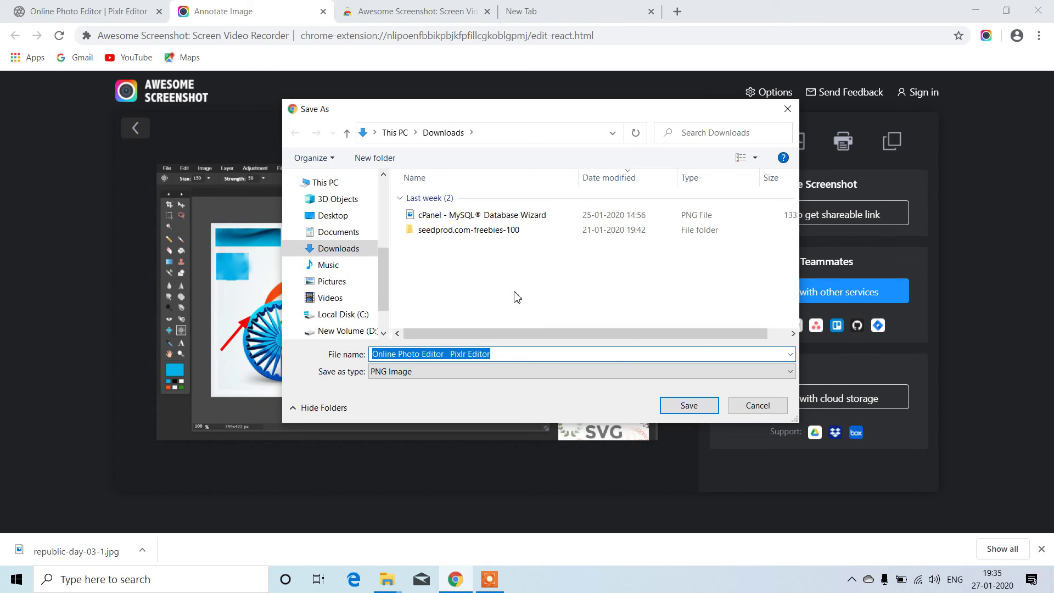
pyautogui.click(677, 408)
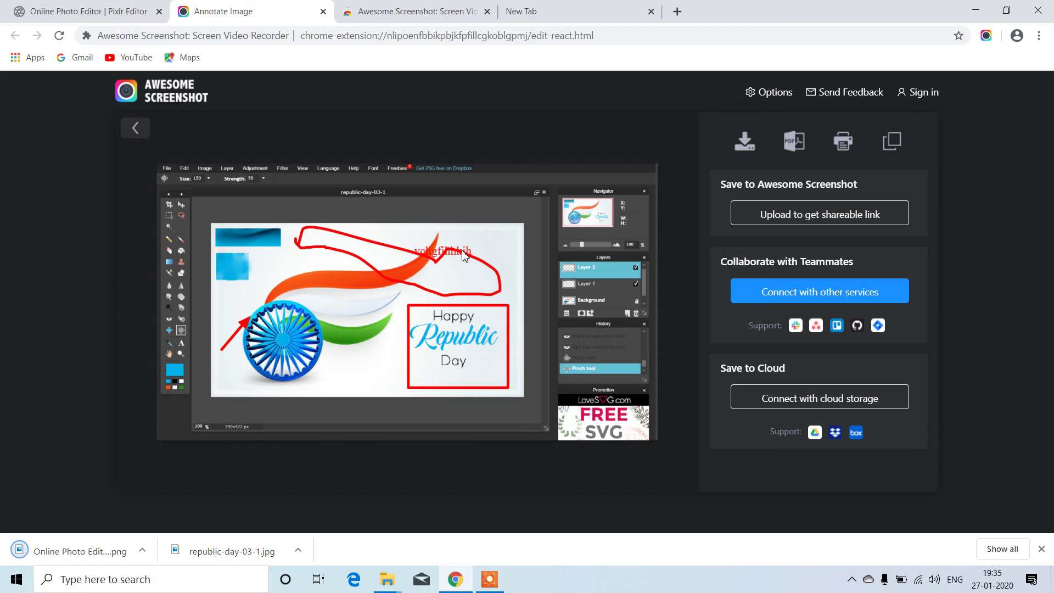